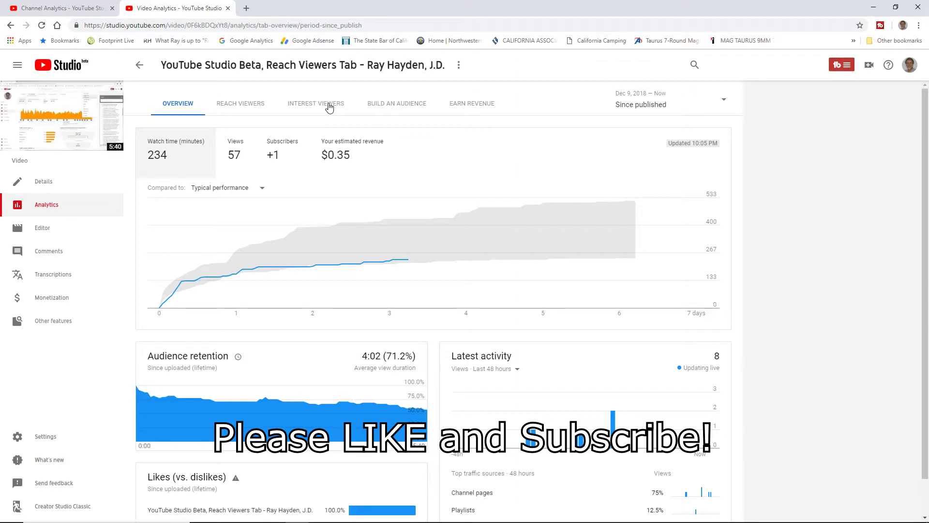
- Switch to channel analytics: 32.4K watch-time minutes and 4:07 average view duration over 28 days
double_click(19, 162)
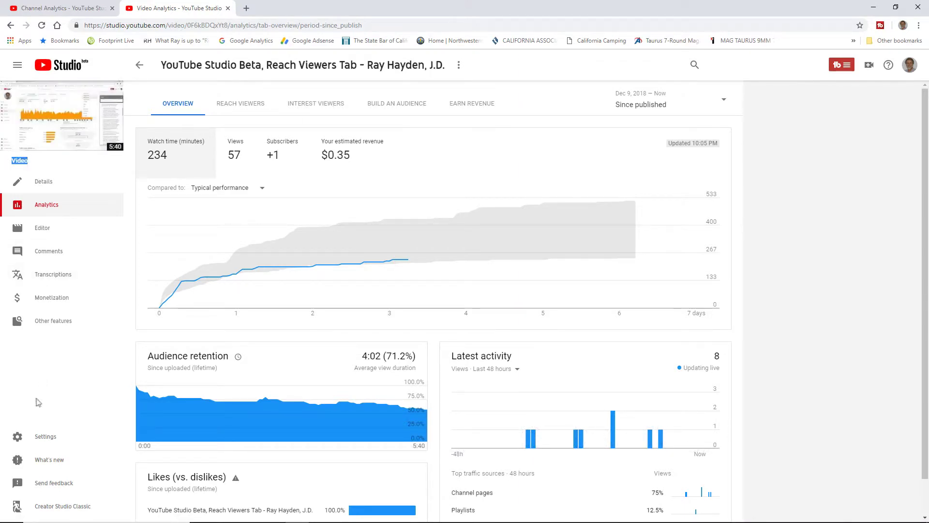
left_click(49, 384)
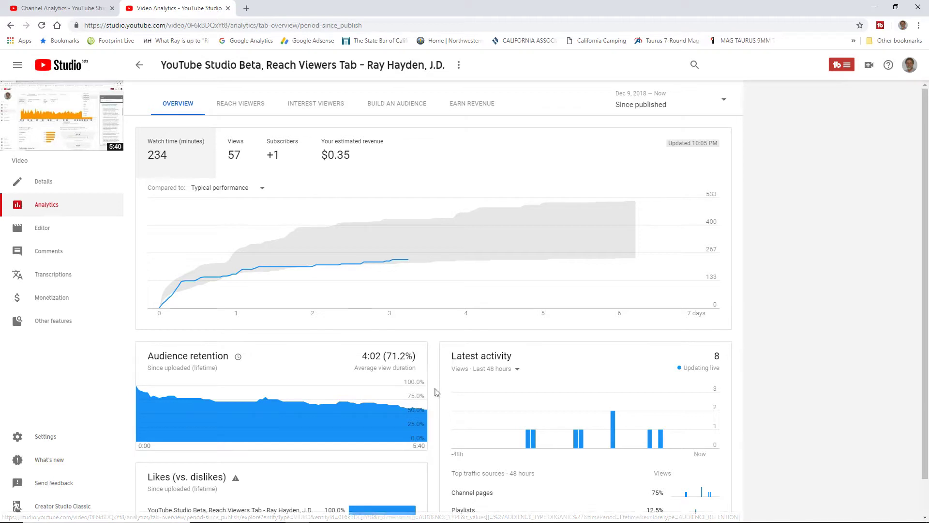
mouse_move(427, 414)
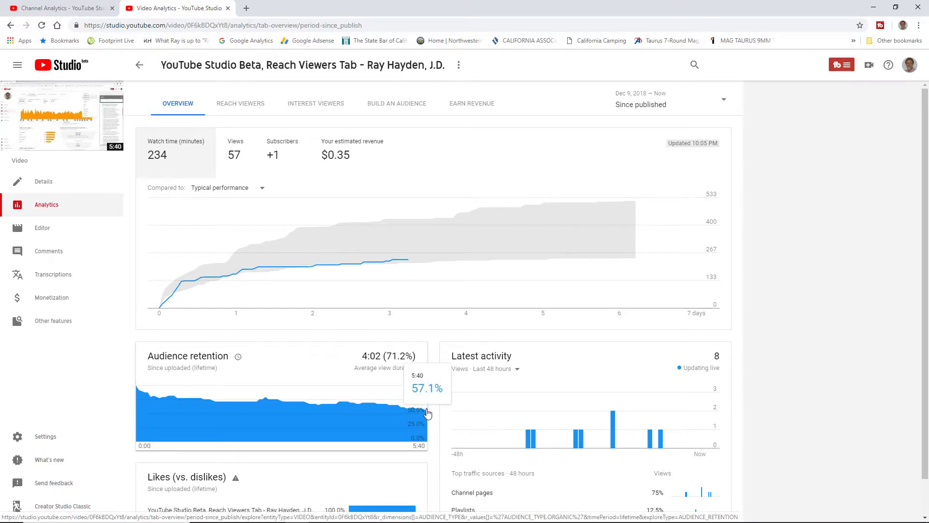
mouse_move(113, 153)
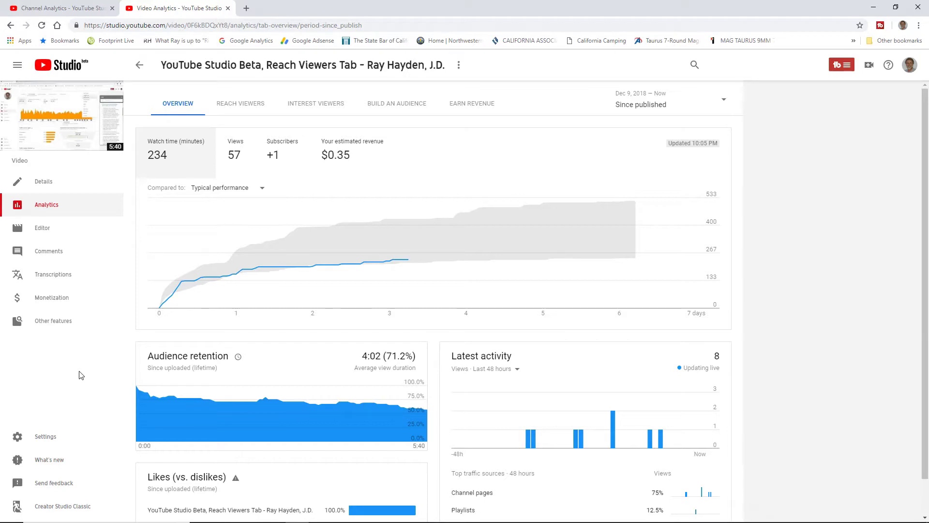
left_click(81, 9)
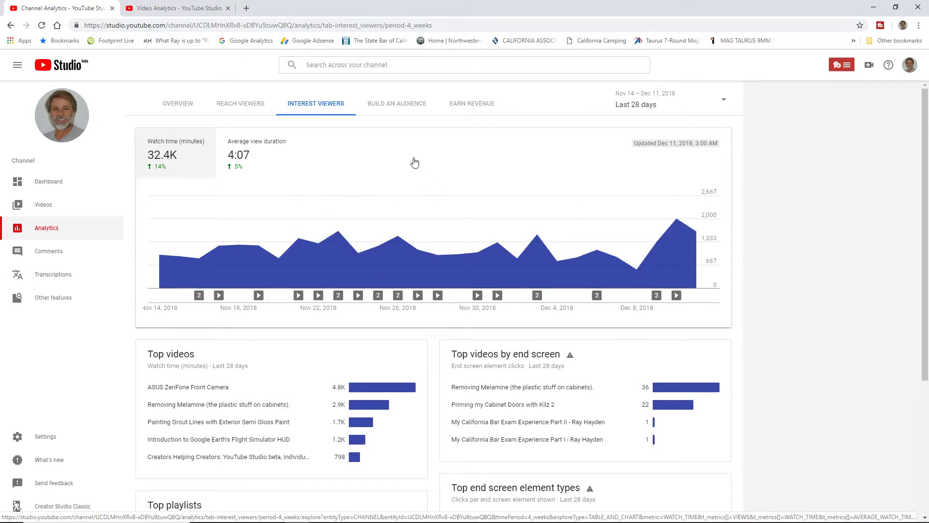
left_click(168, 101)
left_click(242, 104)
left_click(312, 104)
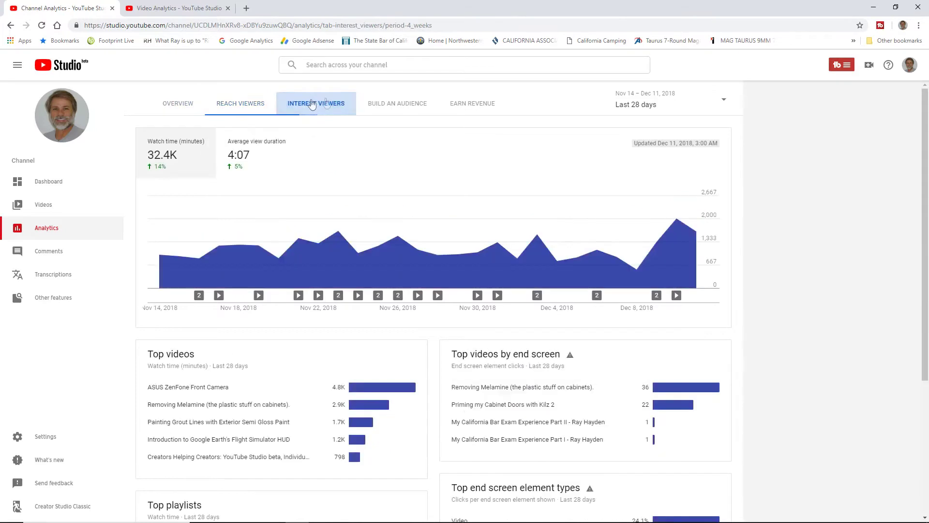
left_click(395, 103)
left_click(463, 107)
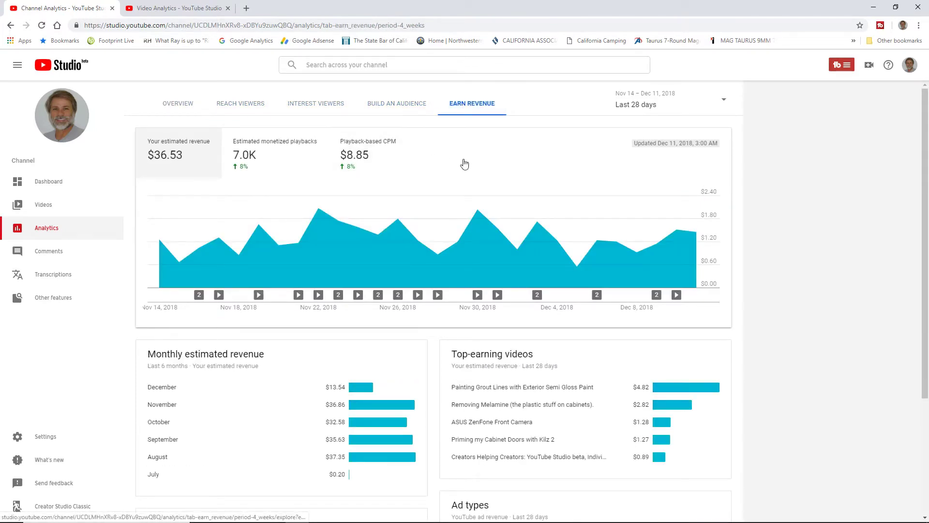
left_click(298, 107)
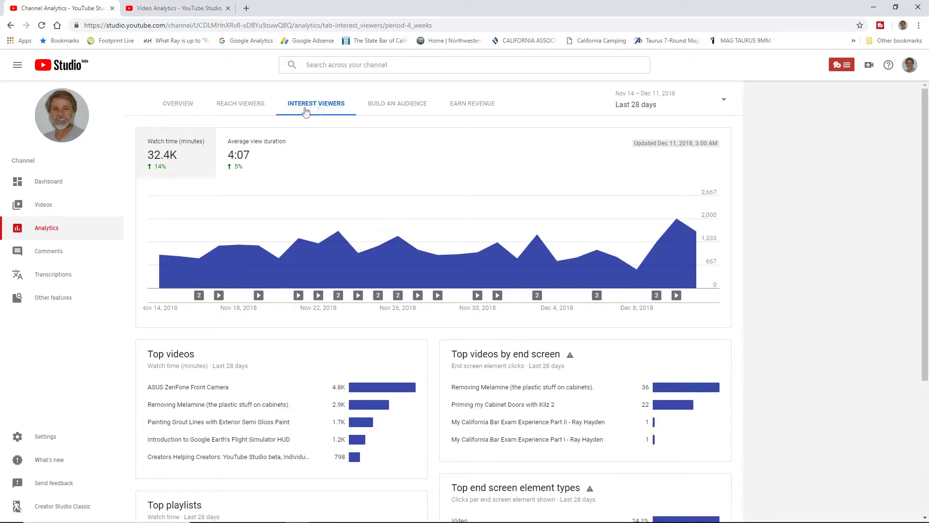
left_click(391, 155)
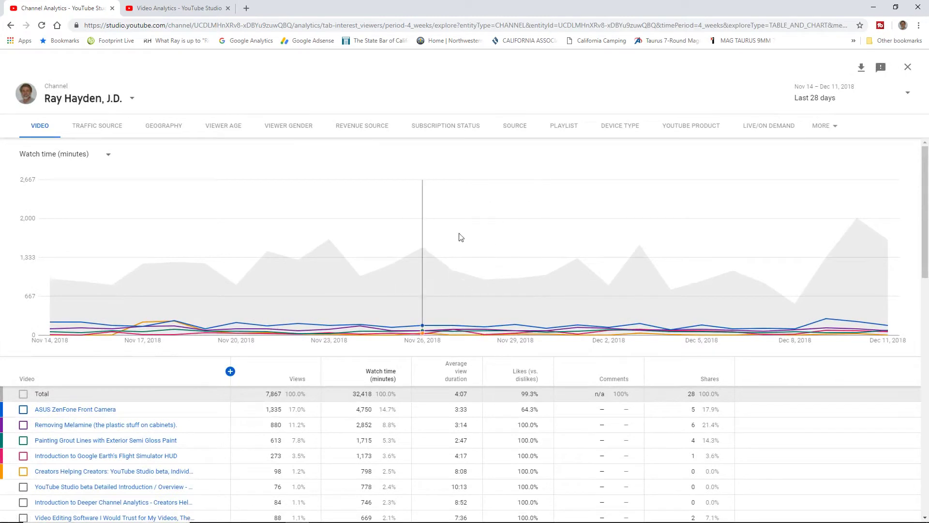
- Add an Average percentage viewed column (47.0% overall) to the last-28-days per-video table
left_click_drag(926, 195, 927, 269)
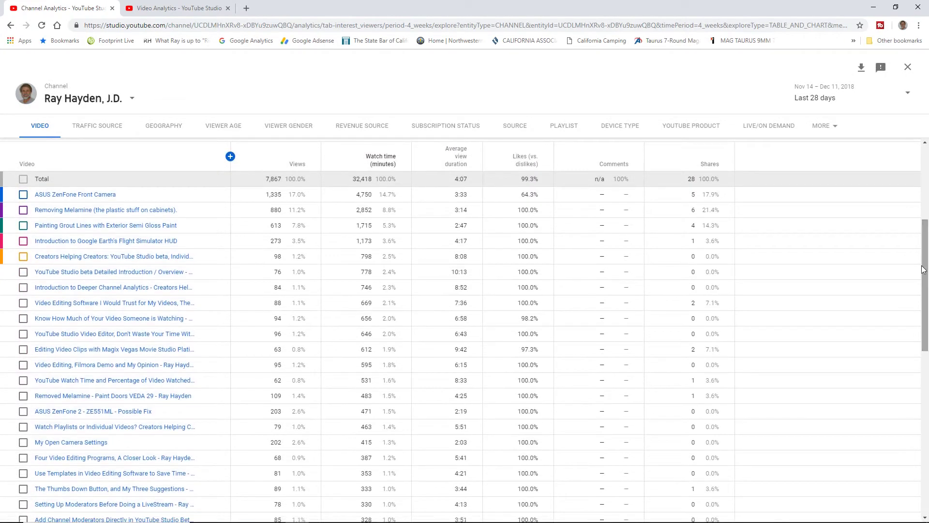
left_click(230, 158)
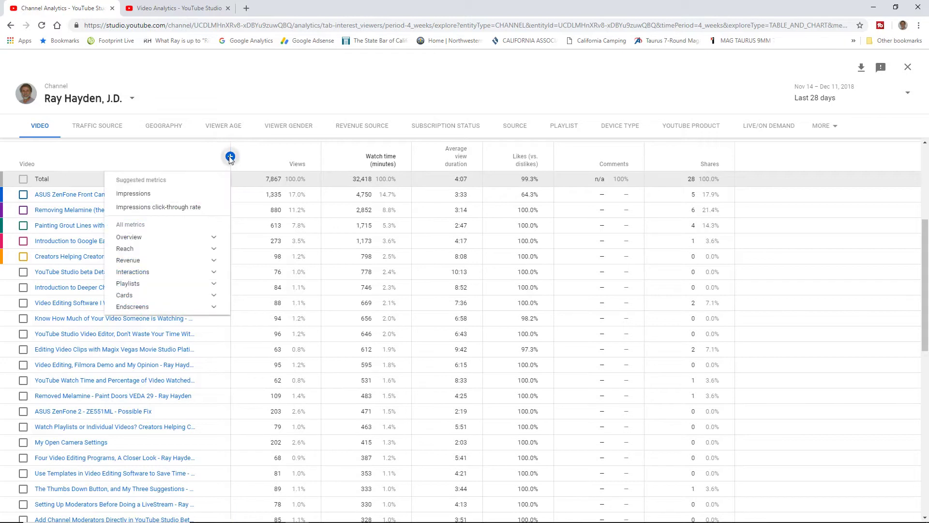
left_click(137, 239)
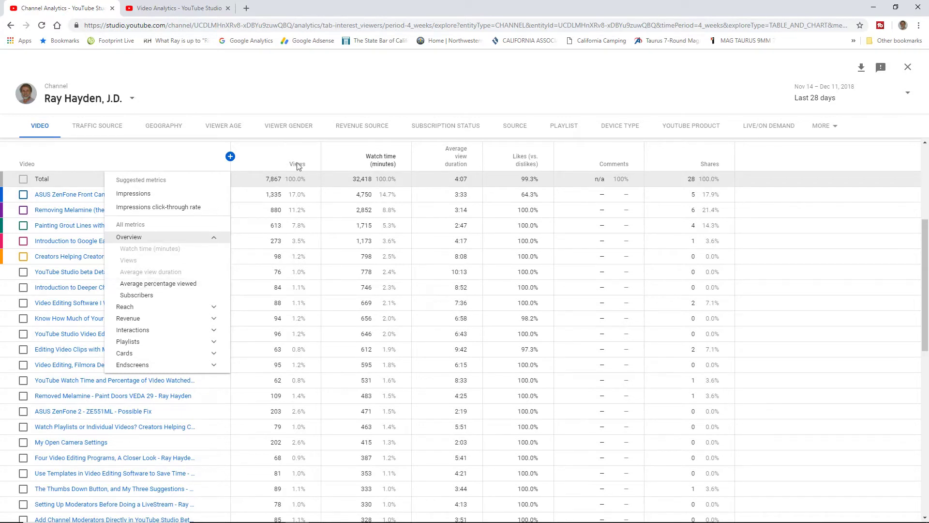
left_click(160, 284)
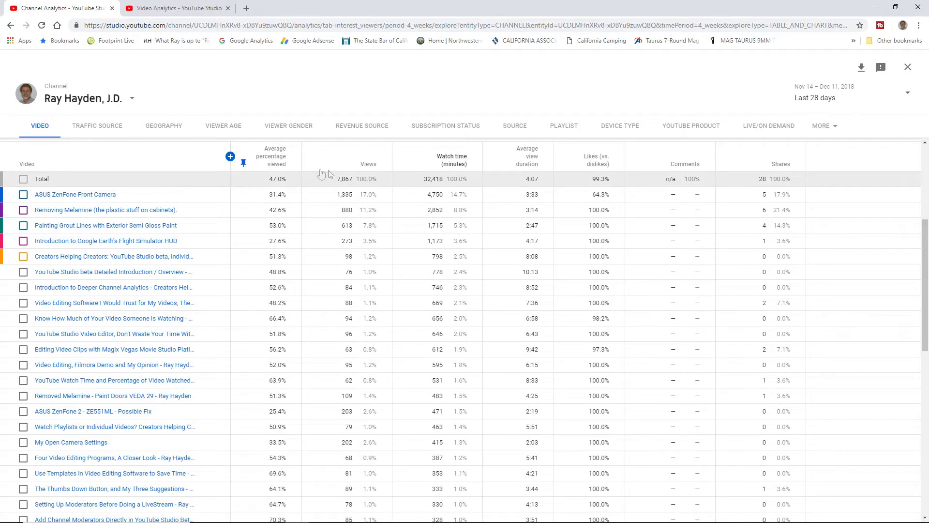
left_click_drag(285, 179, 267, 179)
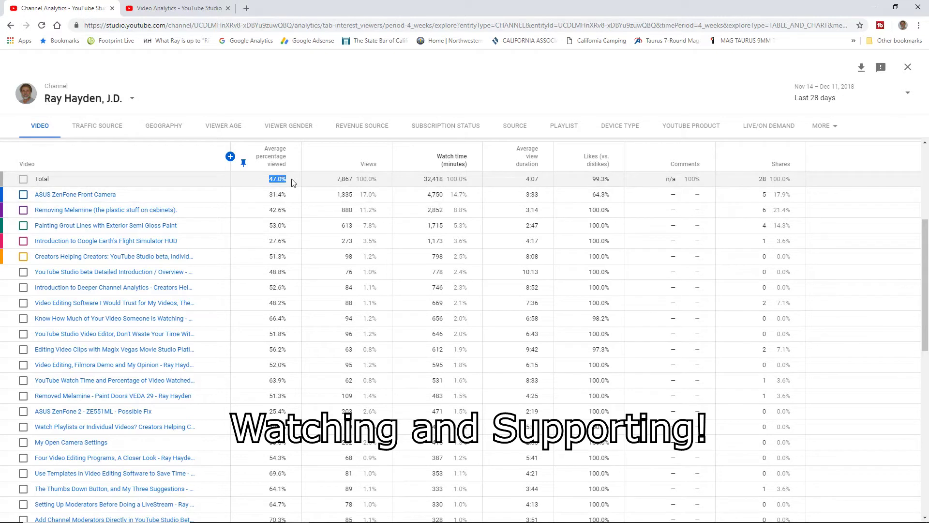
left_click(170, 156)
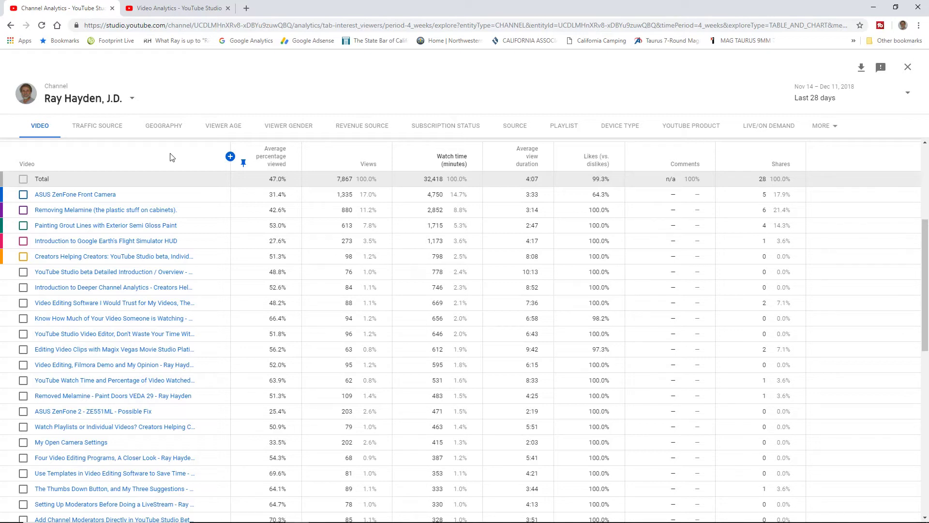
mouse_move(432, 164)
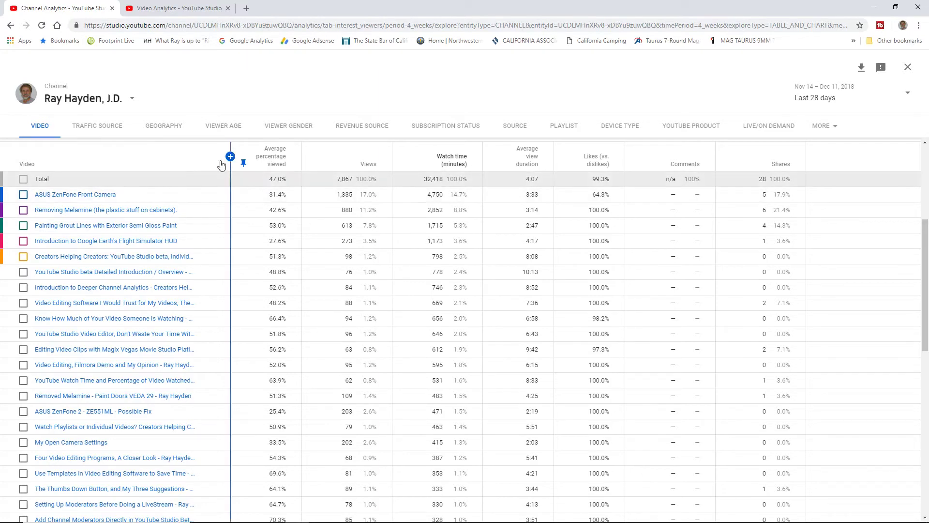
left_click_drag(285, 181, 267, 180)
left_click(170, 154)
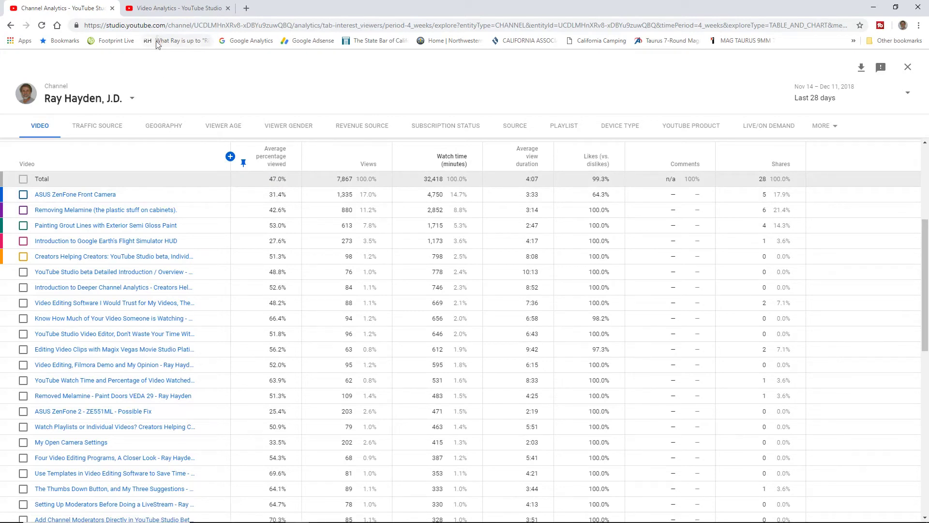
left_click(175, 7)
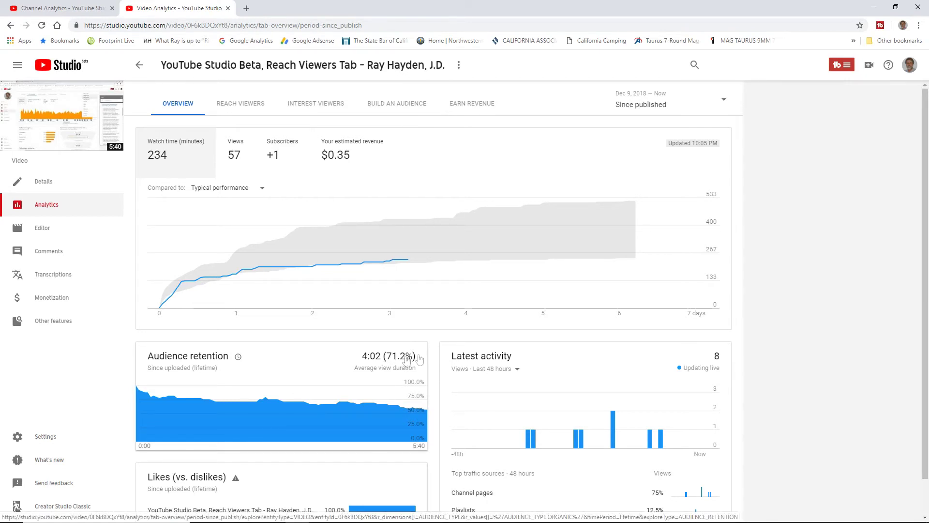
mouse_move(427, 413)
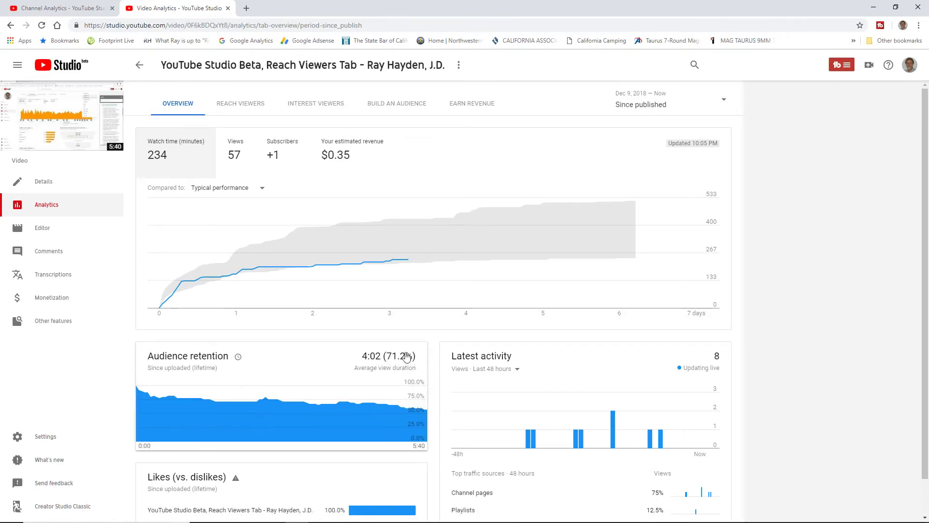
left_click(71, 8)
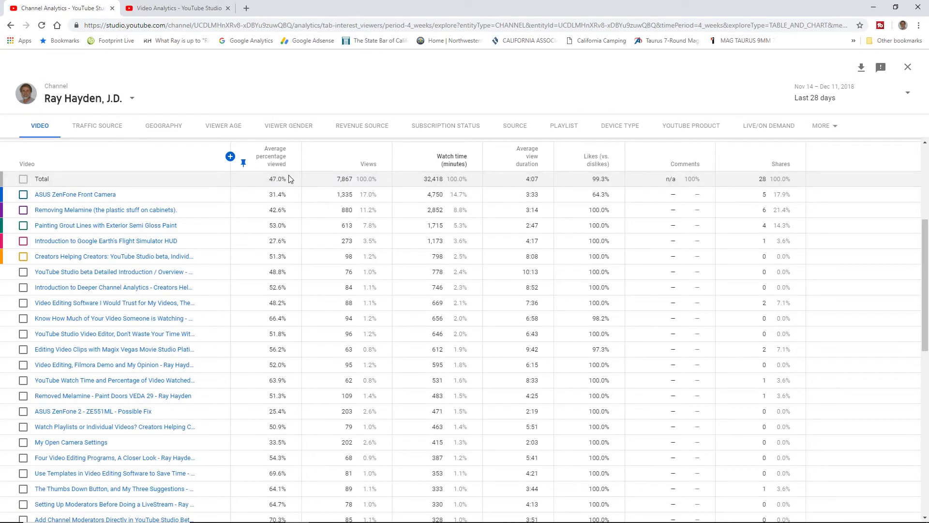
- Highlight the 47.0% Average percentage viewed channel total twice, clearing the selection each time
left_click_drag(289, 179, 269, 180)
left_click(157, 164)
left_click_drag(292, 183, 268, 180)
left_click(191, 159)
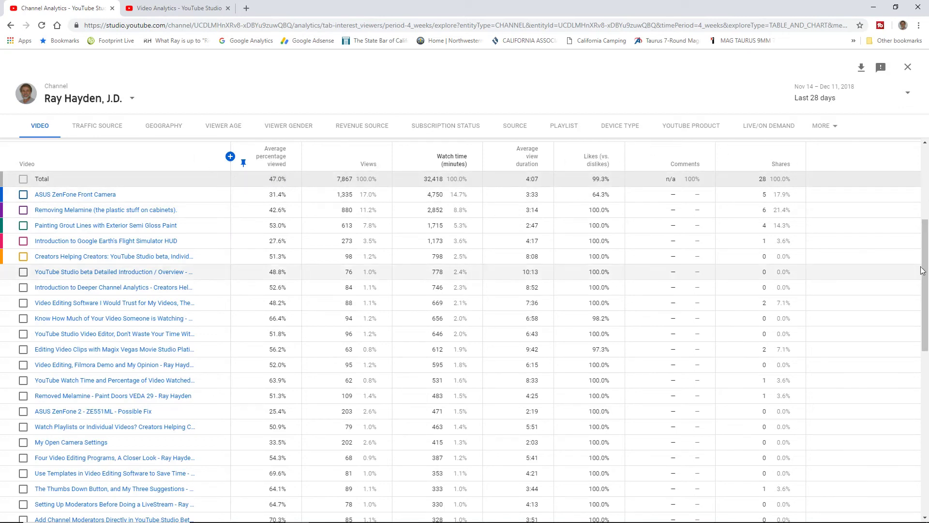
- Close the explore report, go via Overview back to Interest Viewers, and reopen the watch-time report
left_click(908, 66)
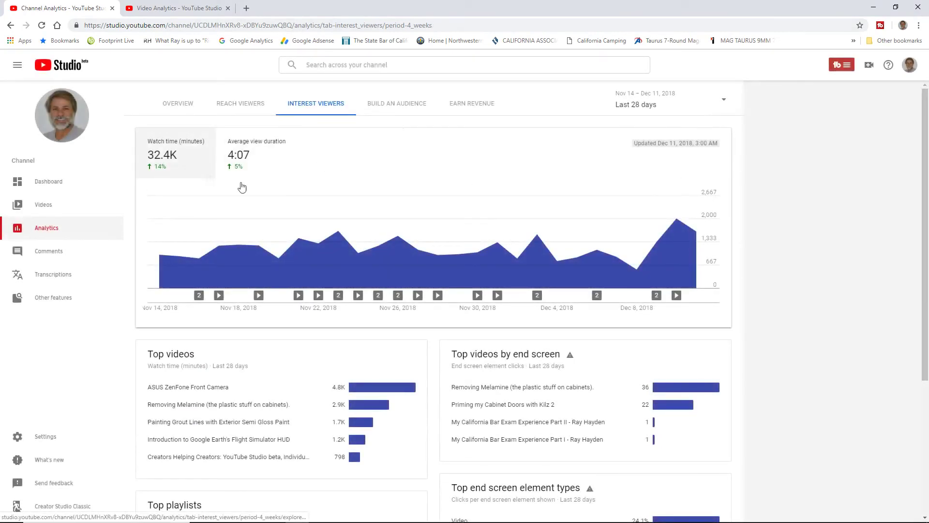
left_click(174, 111)
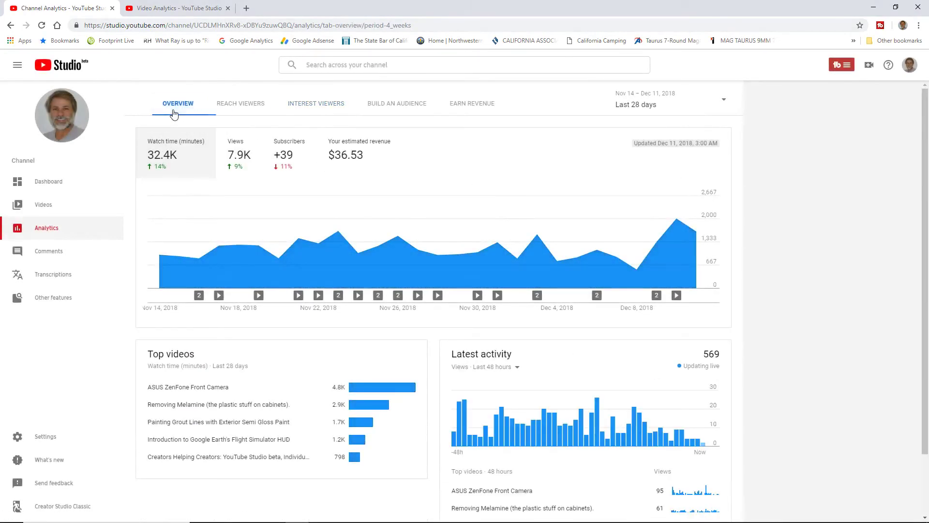
left_click(325, 113)
mouse_move(178, 148)
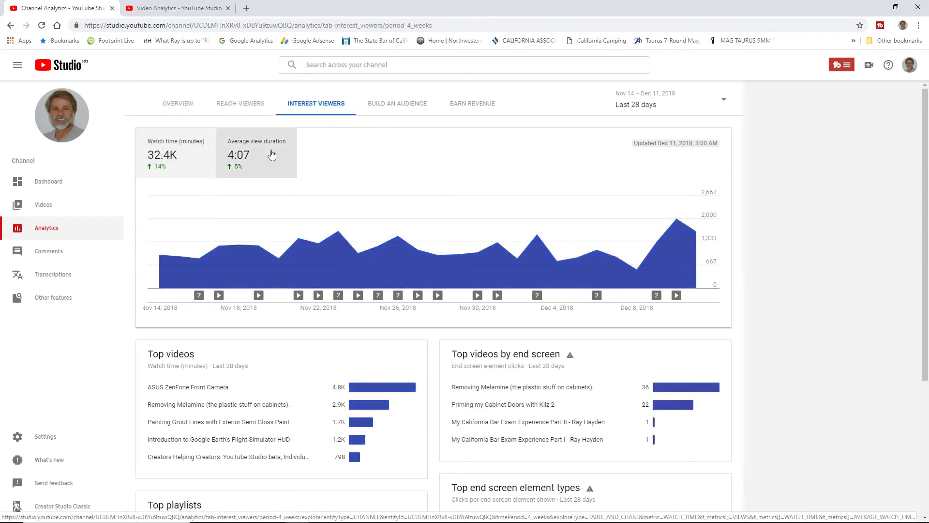
left_click(408, 165)
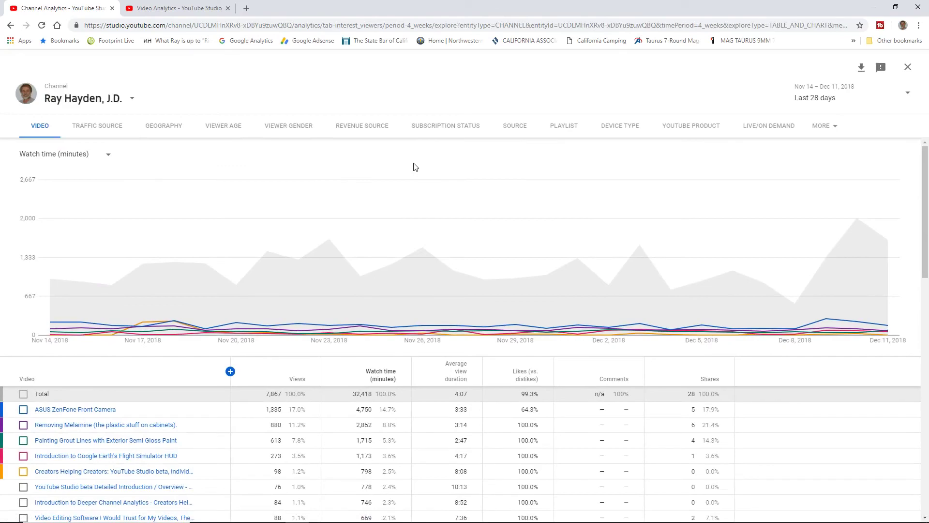
- Add Overview's Average percentage viewed column to the watch-time video table, showing 47.0% channel total
left_click_drag(926, 161, 926, 234)
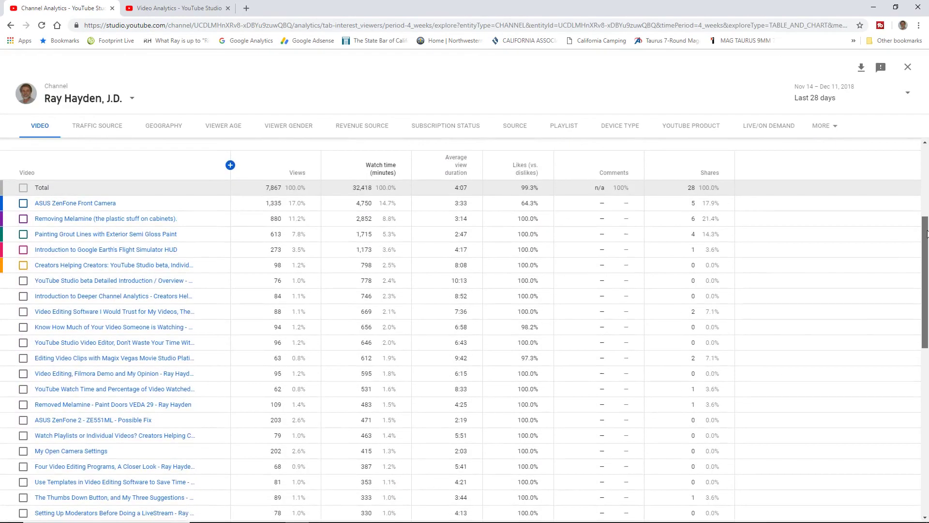
left_click(231, 165)
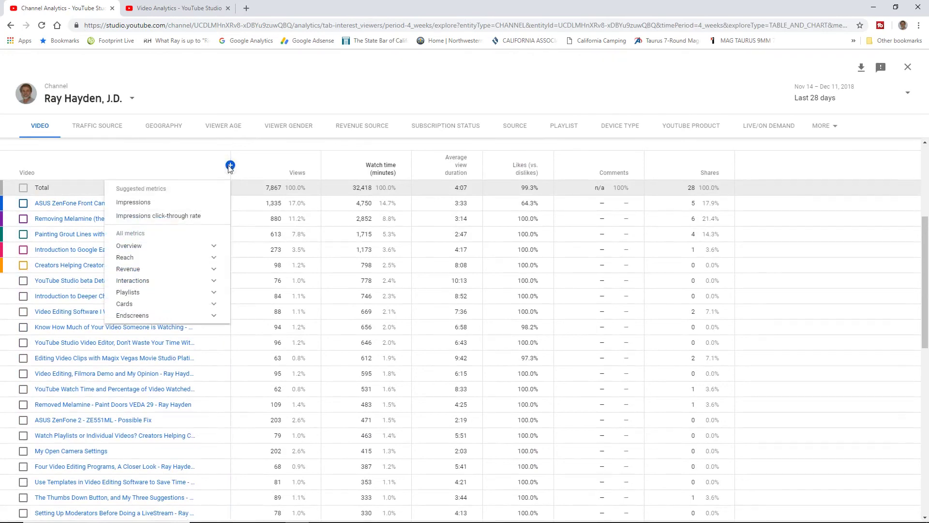
left_click(145, 246)
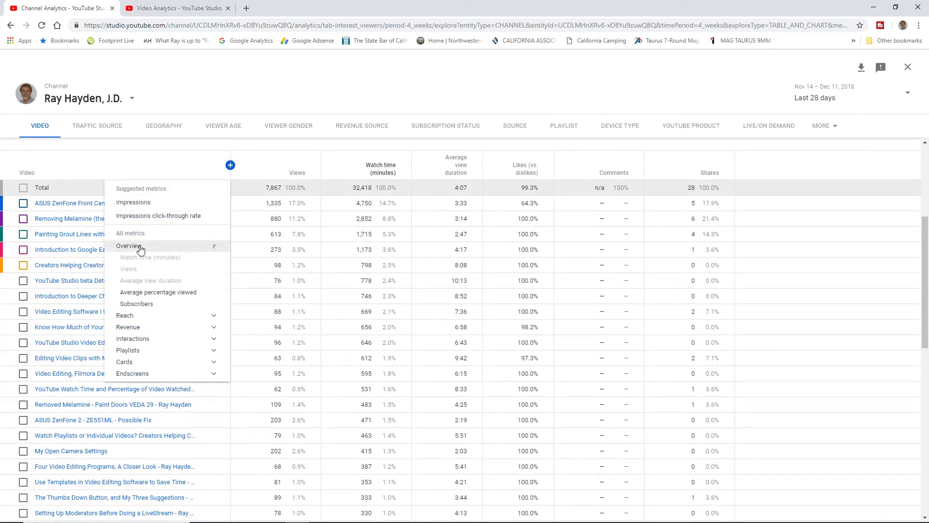
left_click(158, 292)
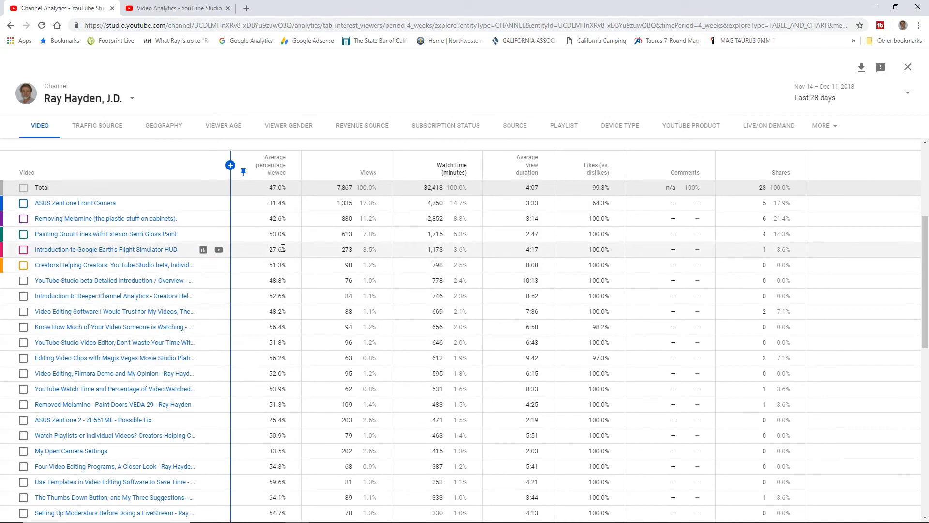
left_click_drag(287, 328, 270, 358)
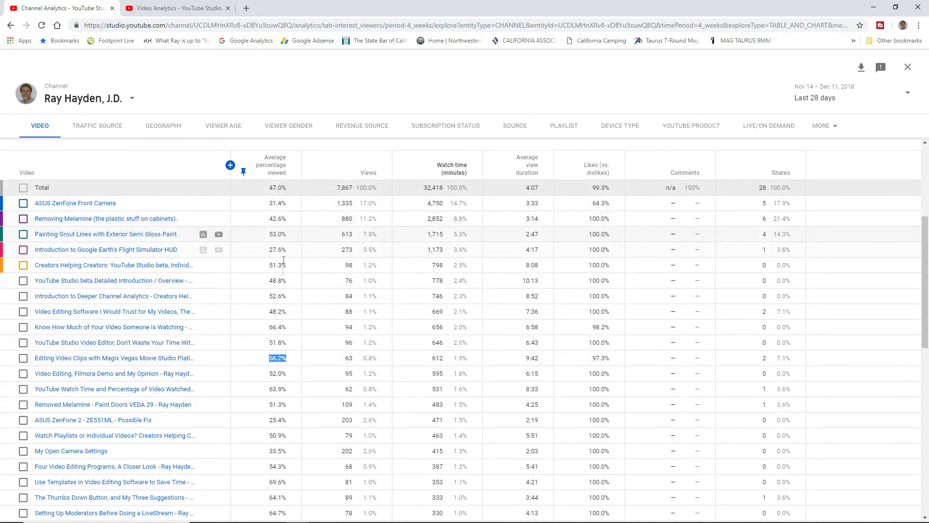
left_click(170, 167)
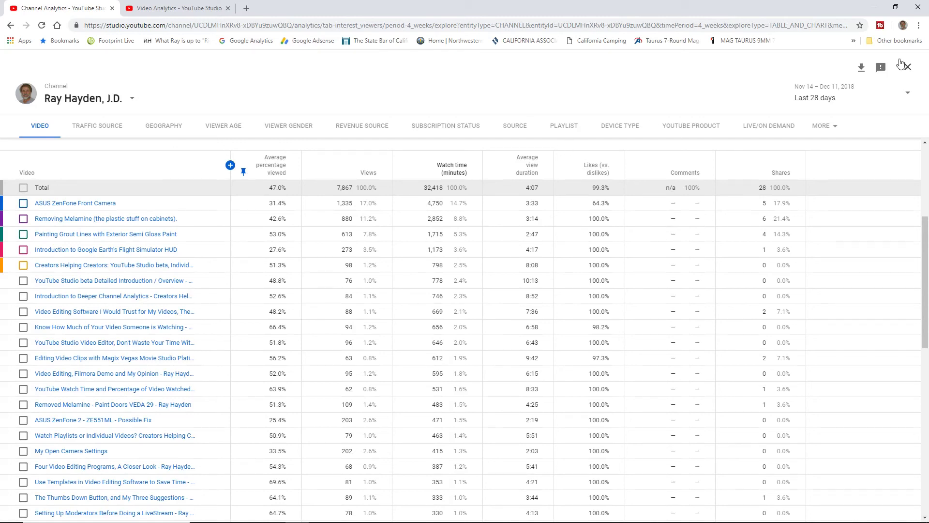
left_click(100, 127)
left_click(163, 127)
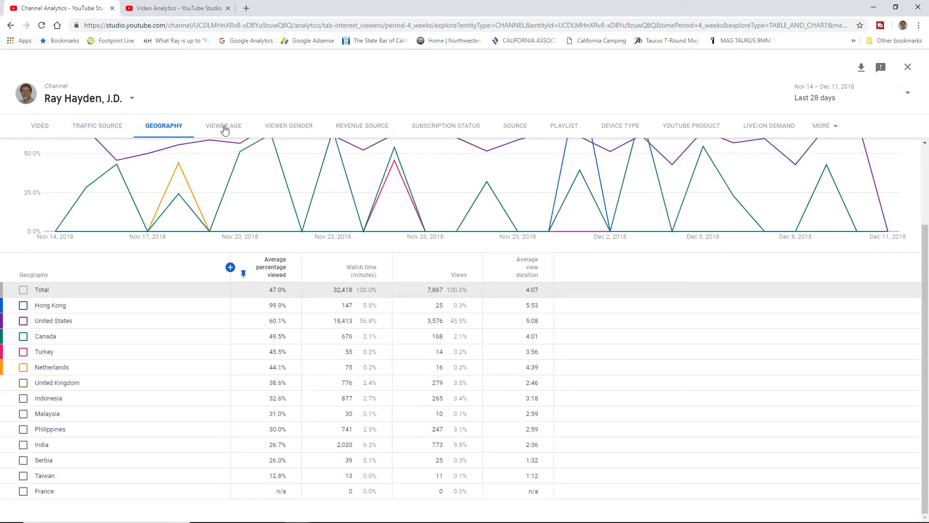
left_click(233, 127)
left_click(295, 128)
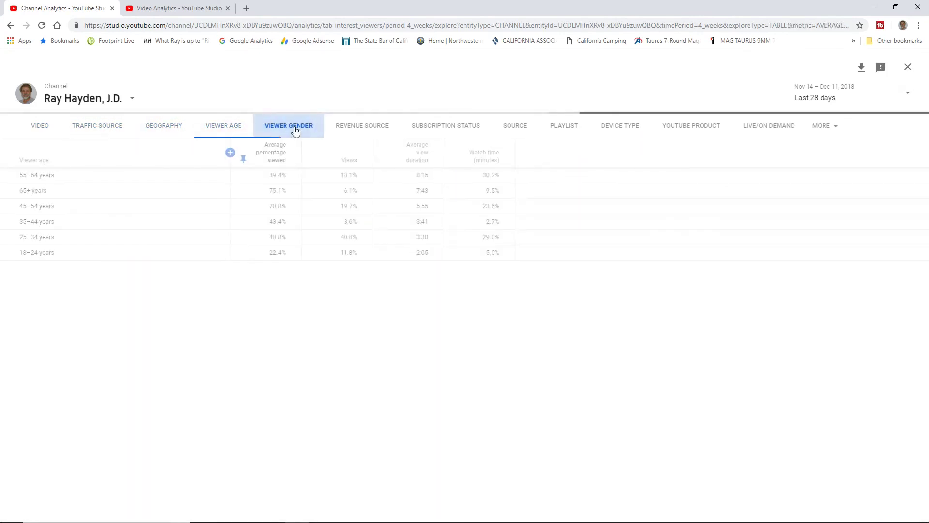
left_click(365, 128)
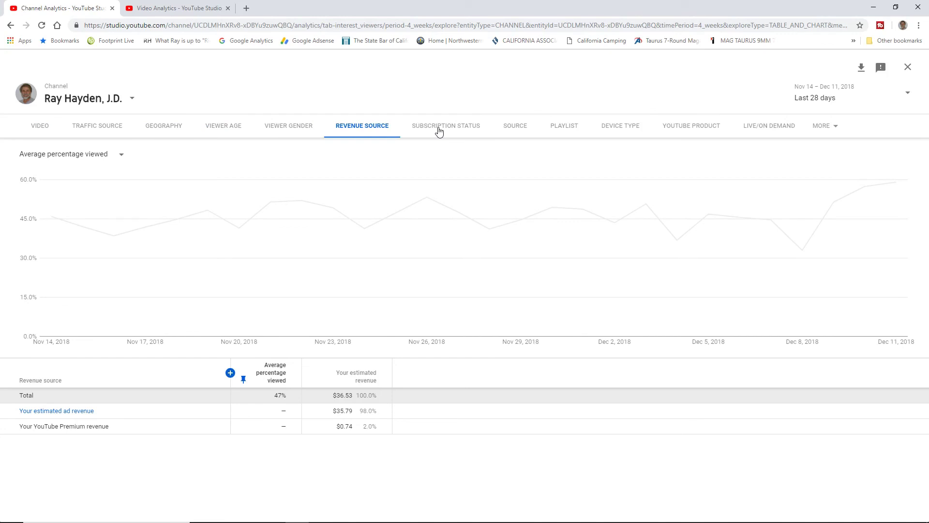
left_click(163, 126)
left_click(76, 130)
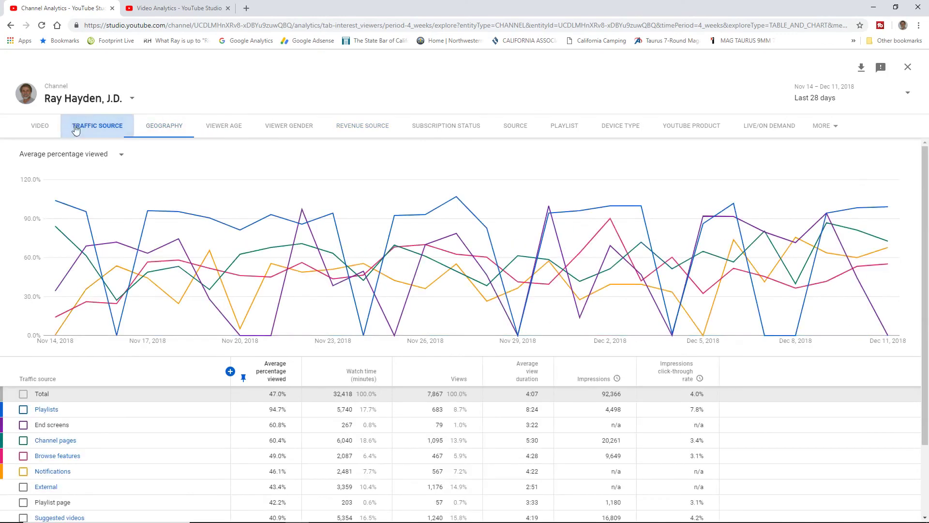
left_click(38, 128)
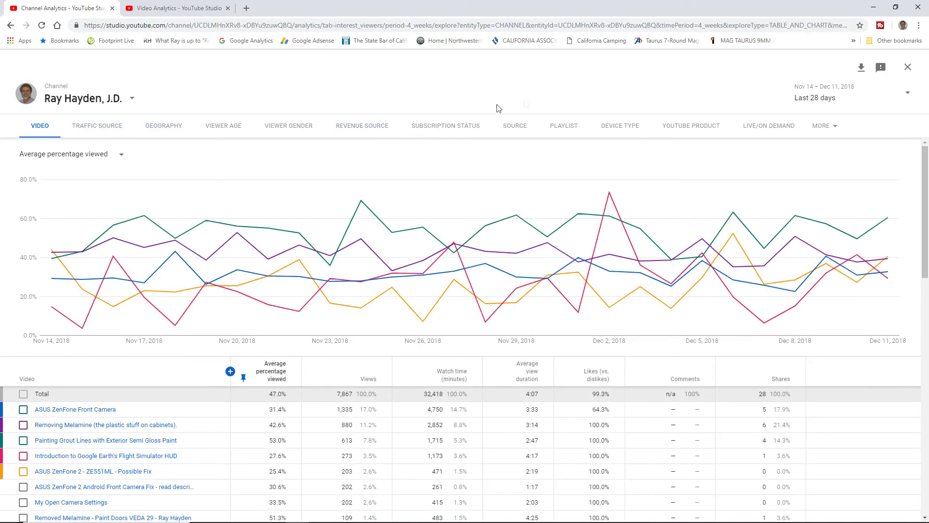
left_click(908, 67)
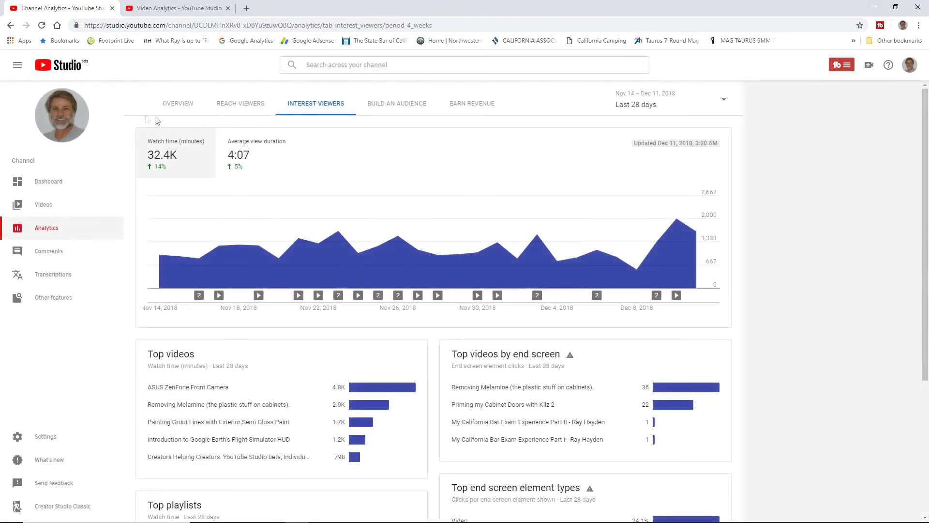
- Check the Build an Audience and Earn Revenue analytics, then return to Interest Viewers
left_click(383, 104)
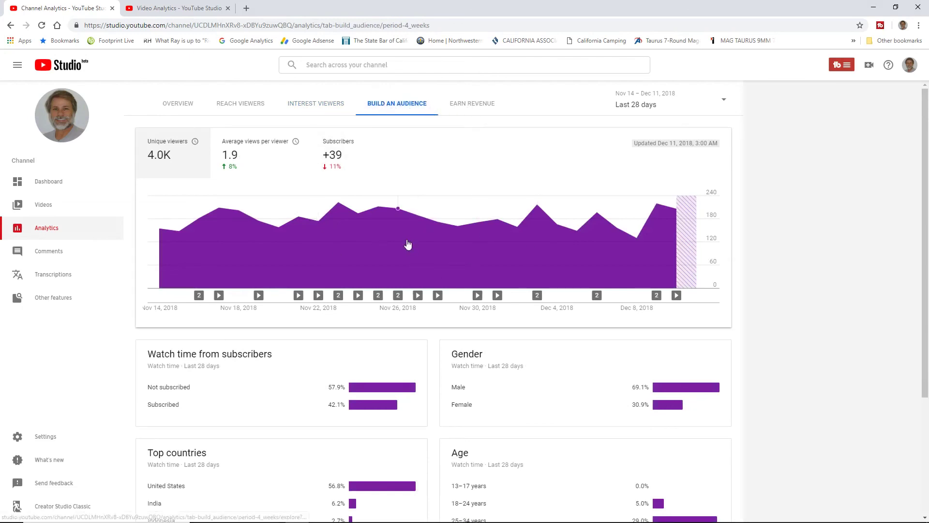
left_click(473, 104)
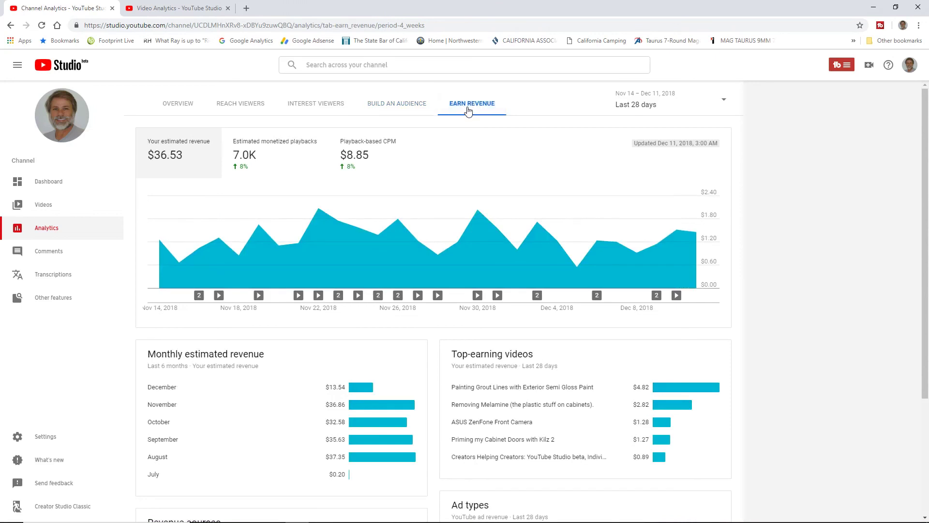
left_click(322, 106)
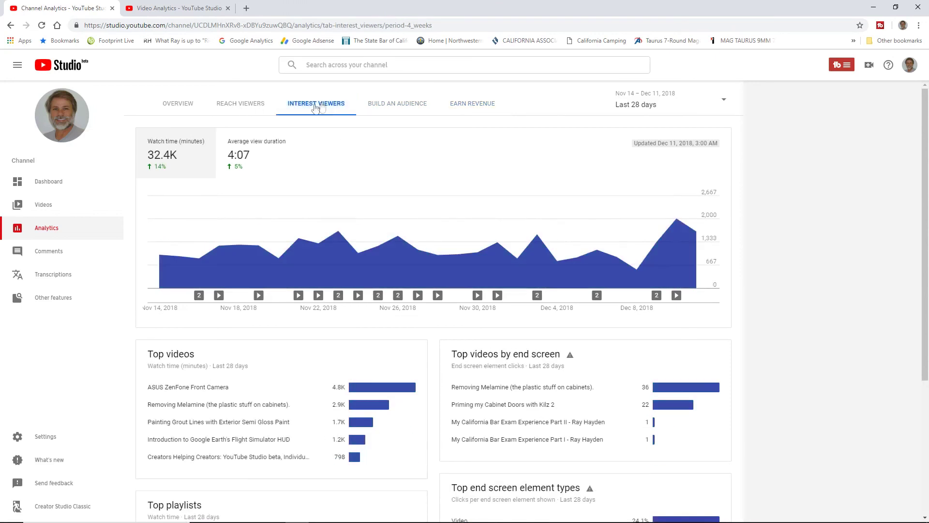